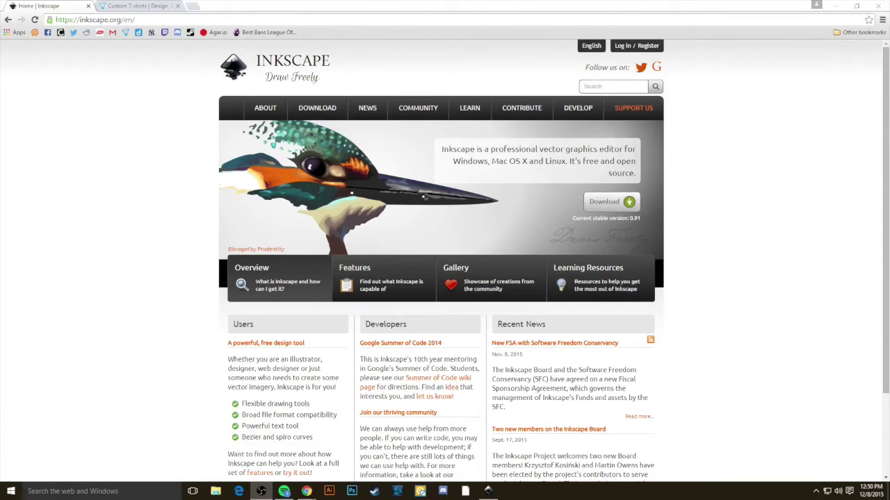
# Show the DOWNLOAD dropdown on inkscape.org to list the per-platform download options
pyautogui.moveTo(317, 106)
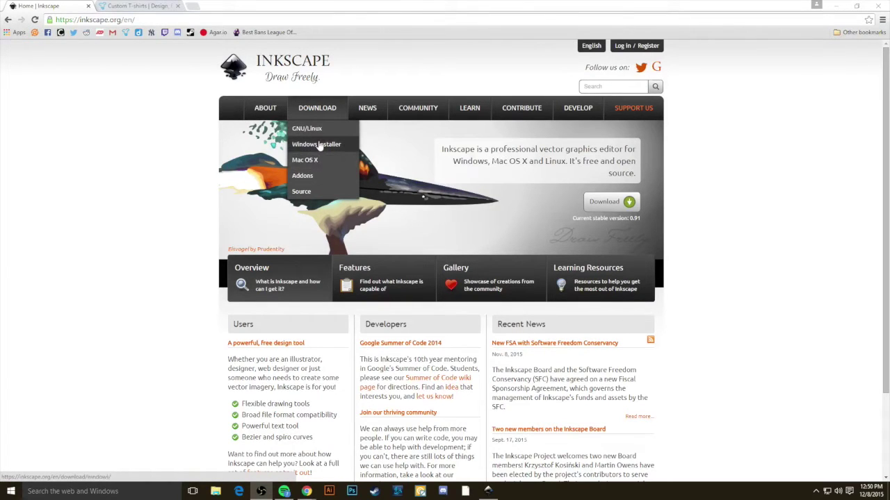
# Open the Windows installer page for Inkscape 0.91, then bring up Inkscape's blank document
pyautogui.click(339, 151)
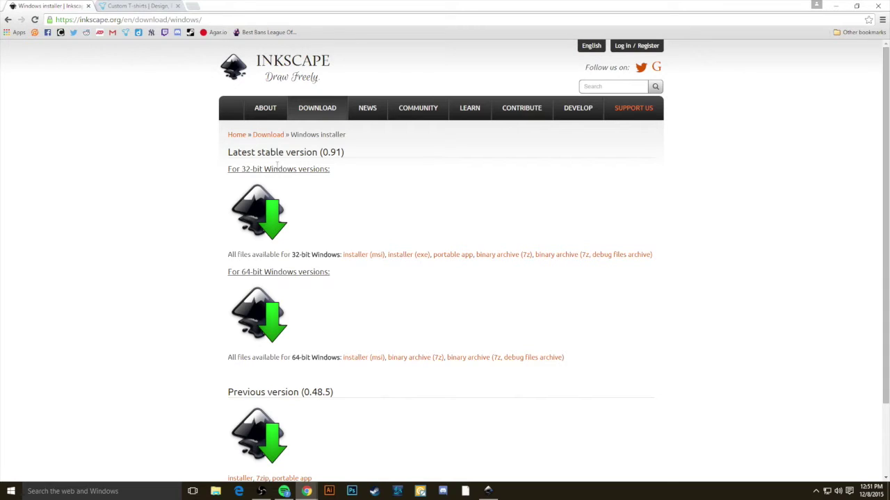
pyautogui.click(488, 491)
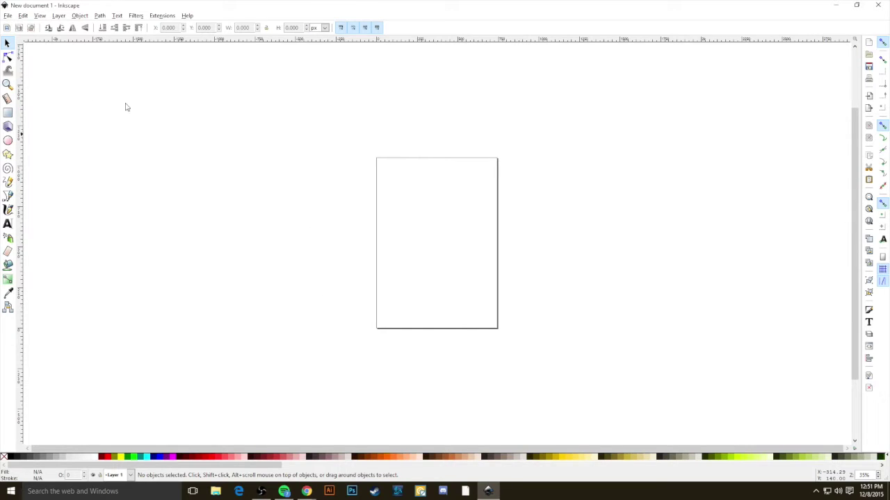
# Open oldschool.svg in Inkscape and maximise its window
pyautogui.click(12, 16)
pyautogui.click(20, 46)
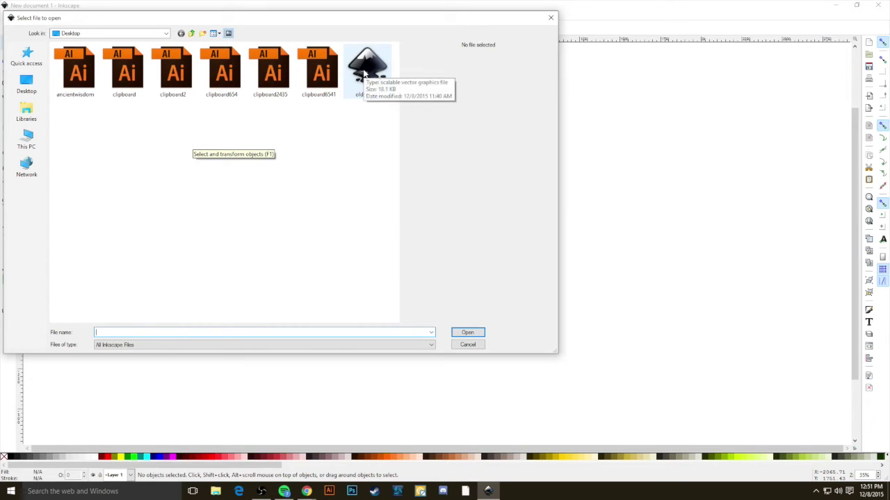
pyautogui.hotkey('alt', 'Tab')
pyautogui.moveTo(251, 104)
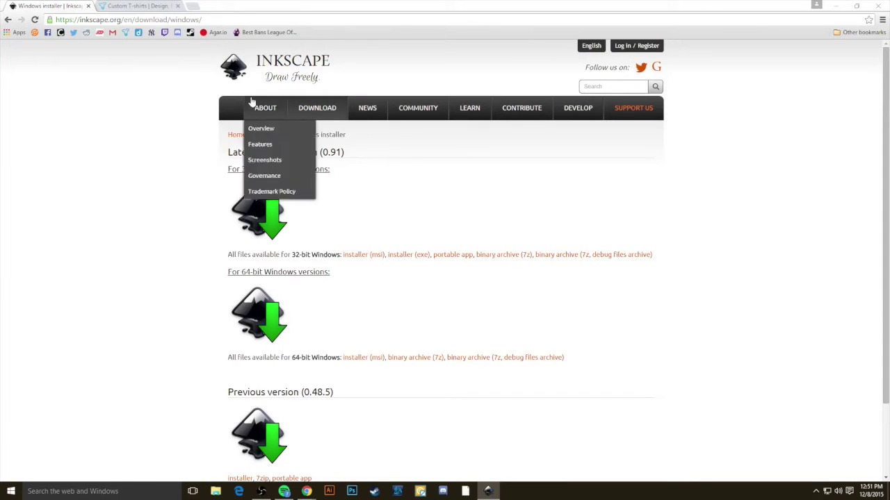
pyautogui.moveTo(399, 68); pyautogui.dragTo(459, 68)
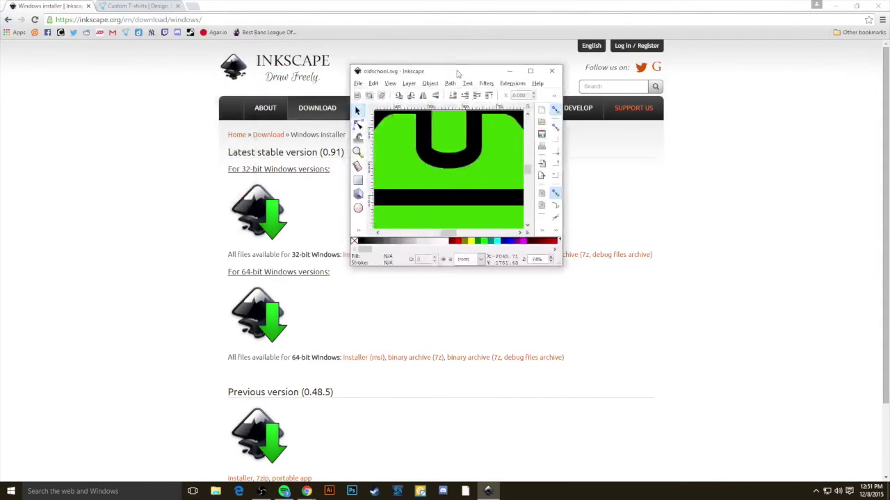
pyautogui.doubleClick(458, 68)
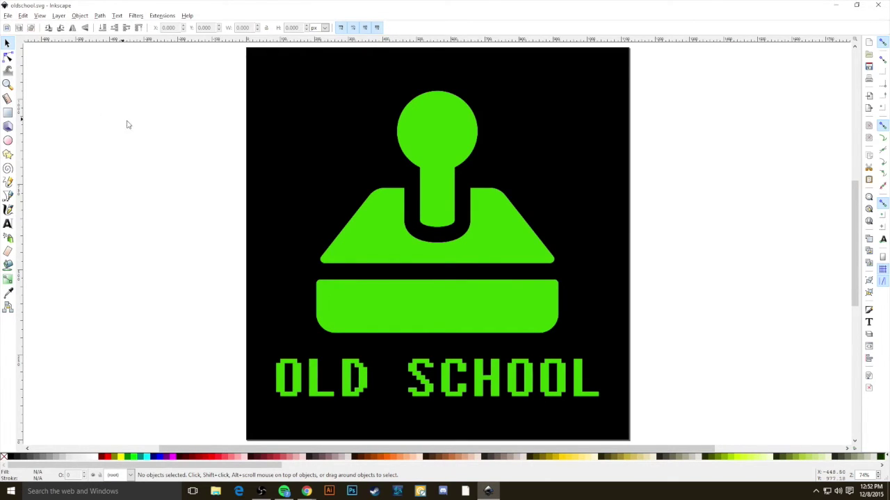
# Select the black background group beneath the green logo, drag it aside, and delete it
pyautogui.click(350, 121)
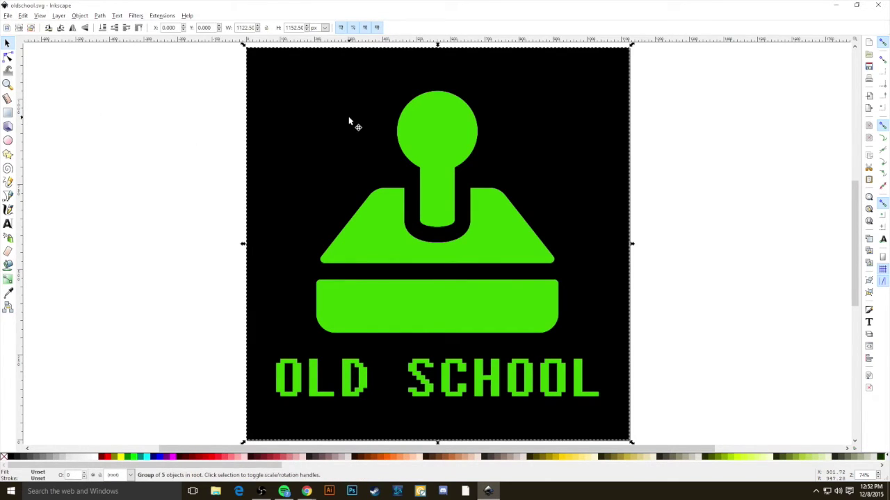
pyautogui.keyDown('ctrl'); pyautogui.click(411, 121); pyautogui.keyUp('ctrl')
pyautogui.click(317, 83)
pyautogui.keyDown('alt'); pyautogui.click(419, 122); pyautogui.keyUp('alt')
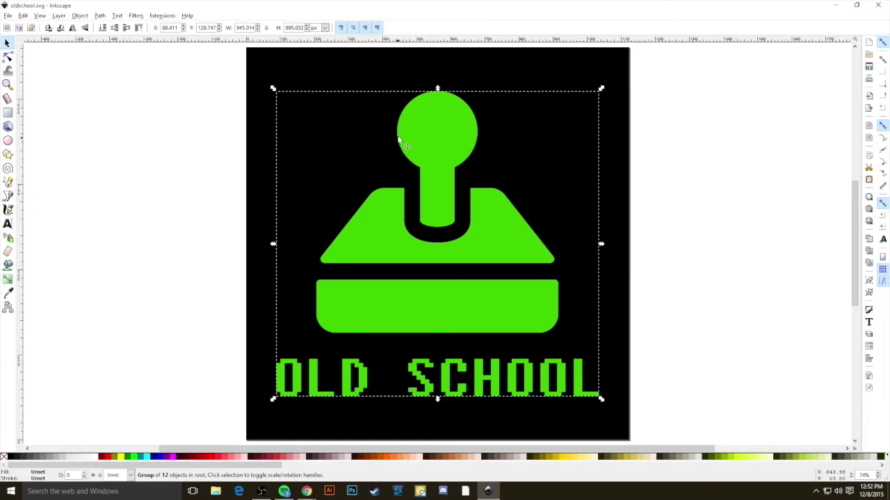
pyautogui.click(303, 78)
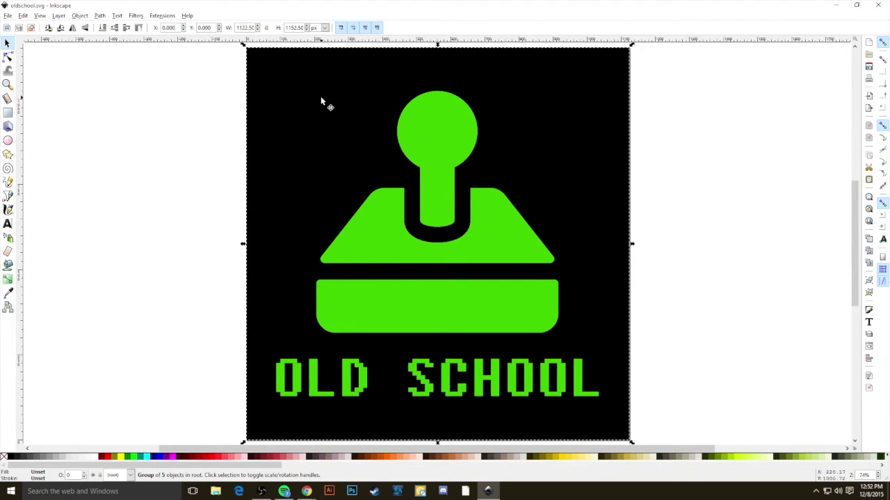
pyautogui.moveTo(321, 102); pyautogui.dragTo(104, 100)
pyautogui.moveTo(195, 113); pyautogui.dragTo(334, 114)
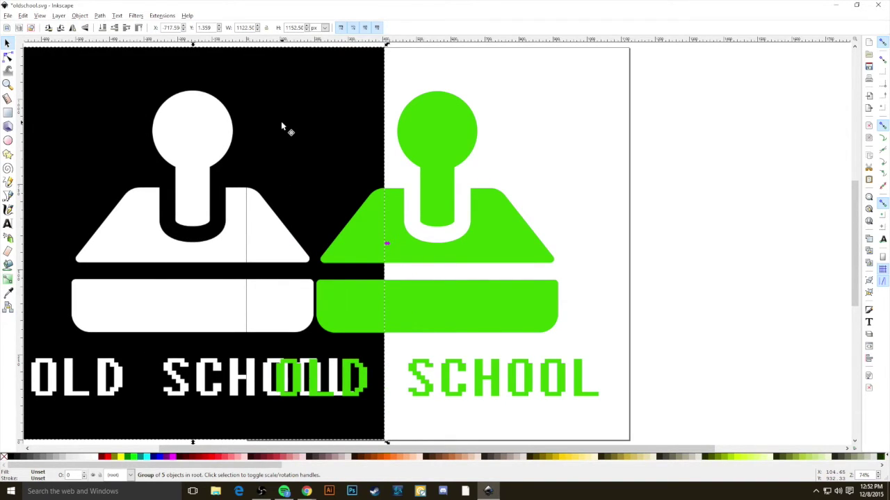
pyautogui.press('Delete')
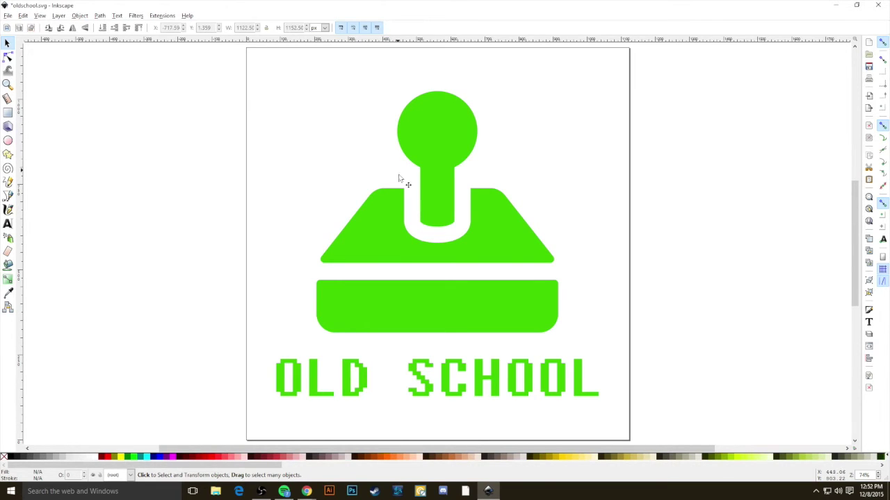
# Select, then deselect, the green joystick logo group to confirm it stands alone on white
pyautogui.click(414, 234)
pyautogui.press('Escape')
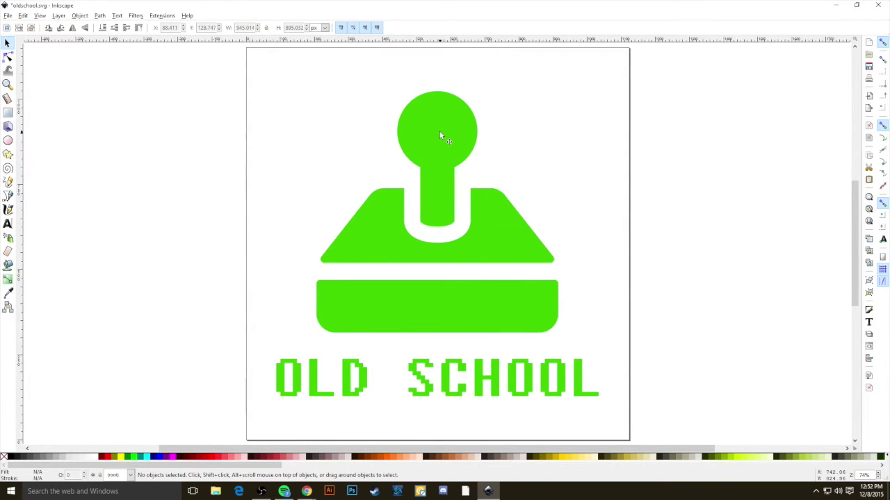
pyautogui.click(427, 156)
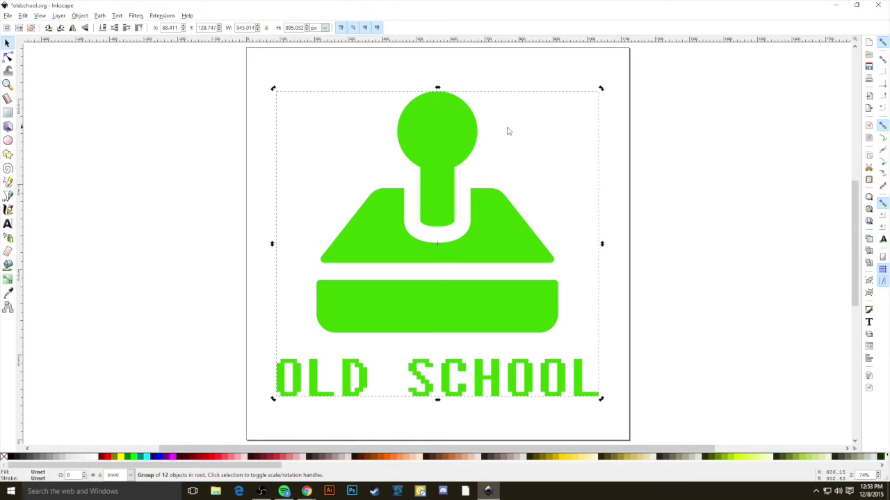
pyautogui.click(561, 137)
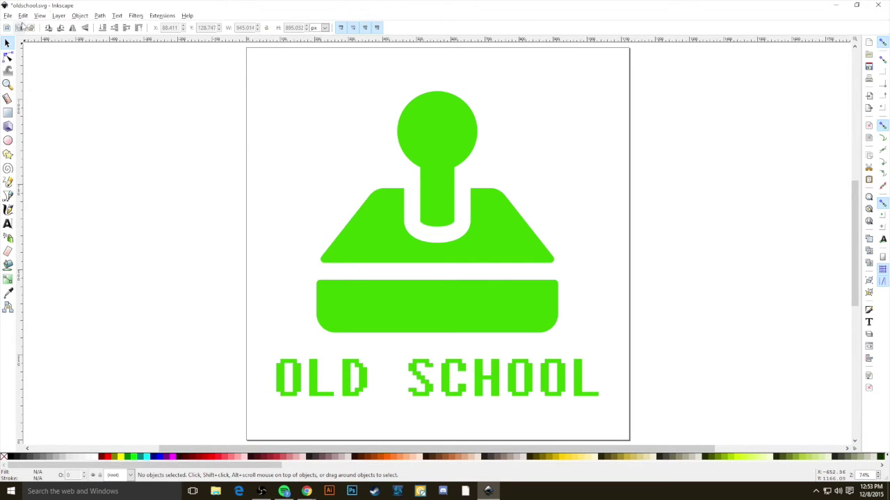
# Save the logo as a new file of type Encapsulated PostScript (*.eps)
pyautogui.click(9, 16)
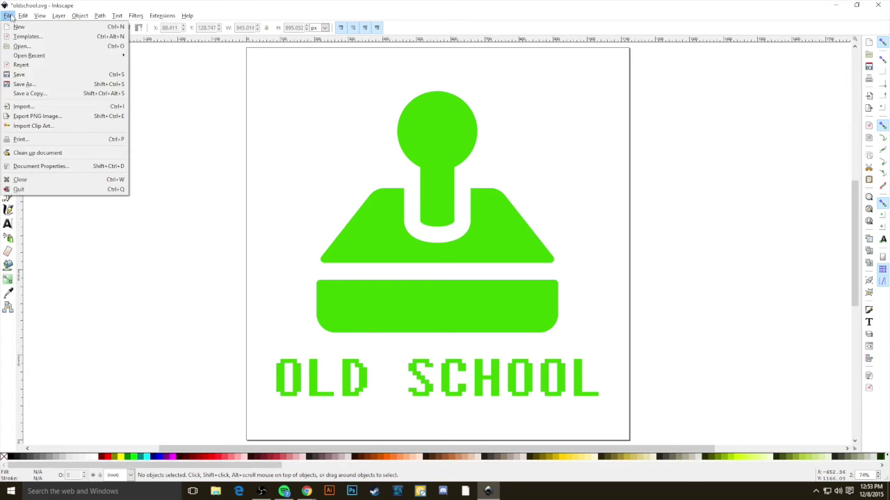
pyautogui.click(23, 85)
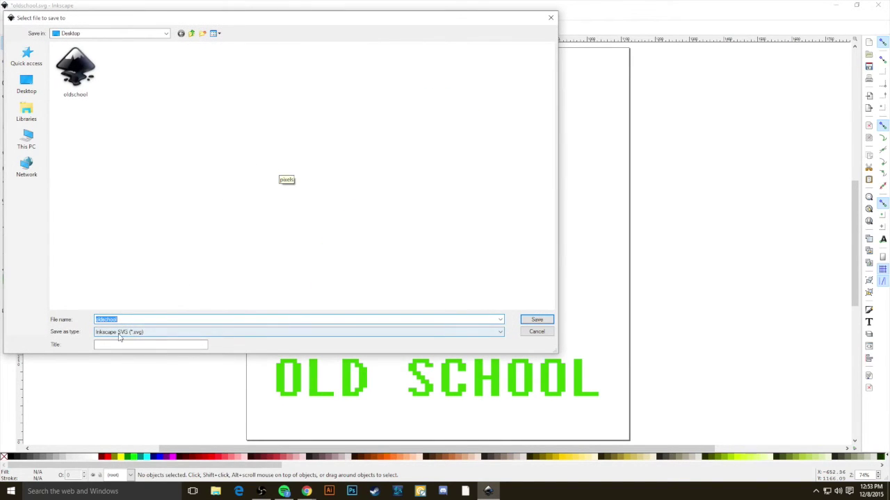
pyautogui.click(120, 333)
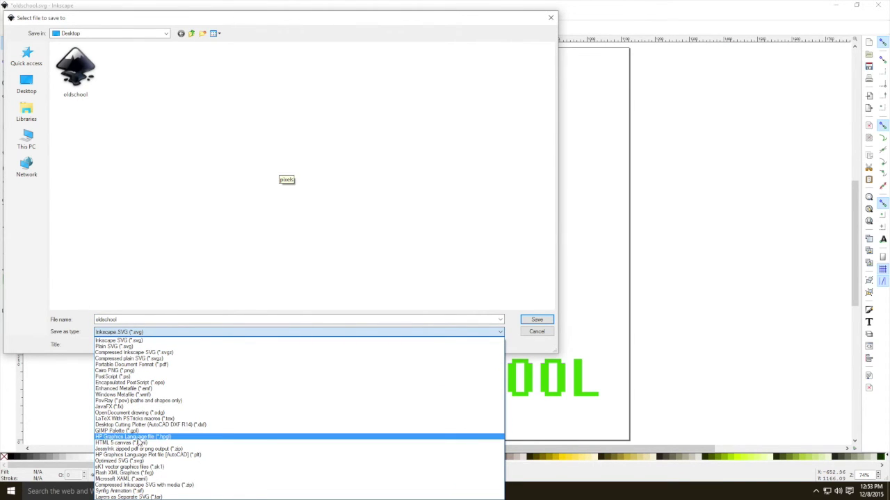
pyautogui.click(156, 383)
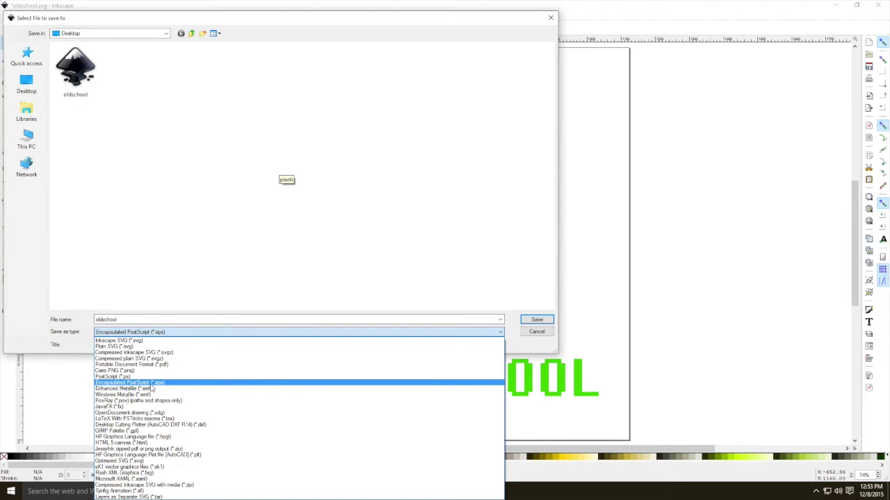
pyautogui.click(151, 383)
pyautogui.click(548, 319)
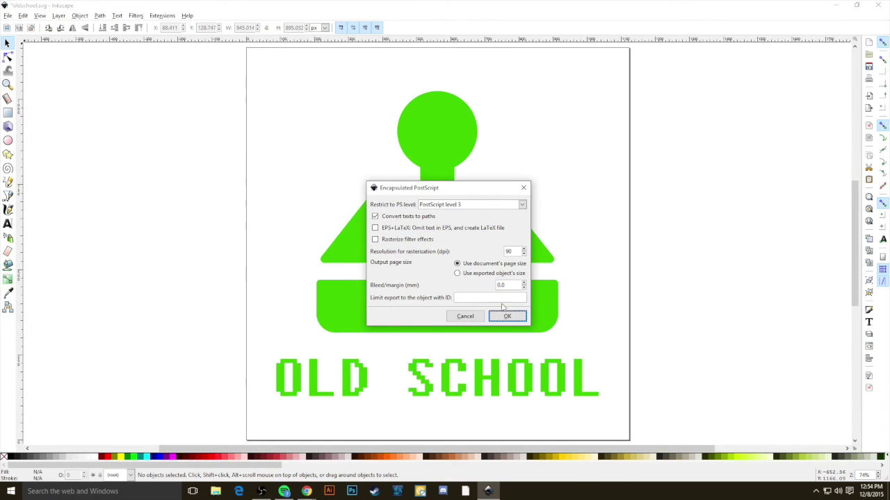
# Accept the default EPS options (PostScript level 3, texts to paths, page size) to write oldschool.eps
pyautogui.click(508, 317)
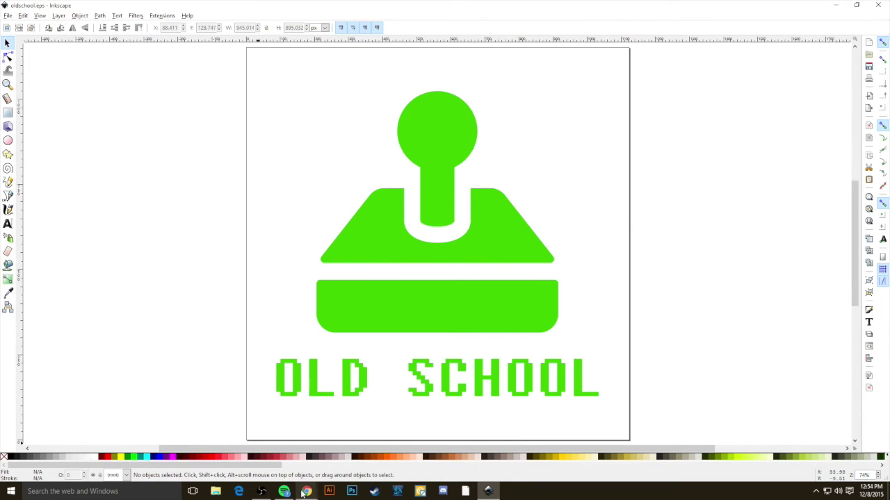
# In Chrome's Teespring tab, start a new design and upload oldschool3.eps as your own art
pyautogui.moveTo(307, 490)
pyautogui.click(288, 465)
pyautogui.hotkey('ctrl', 'Tab')
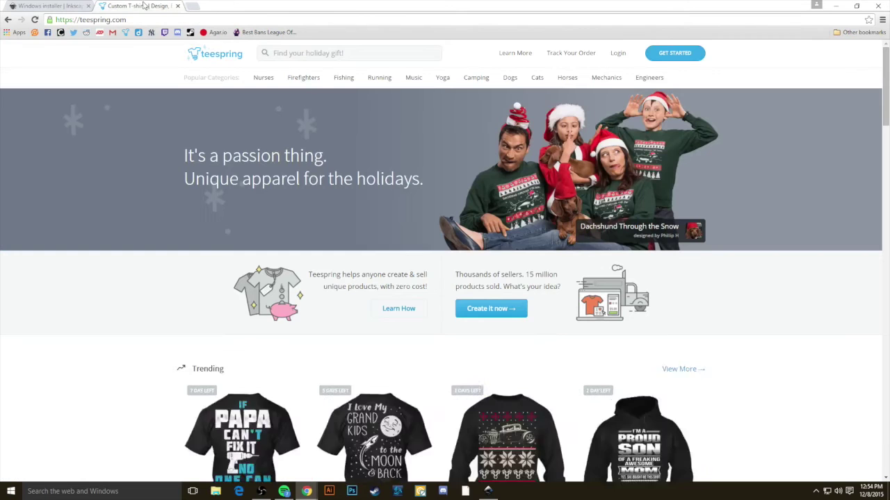
pyautogui.click(674, 53)
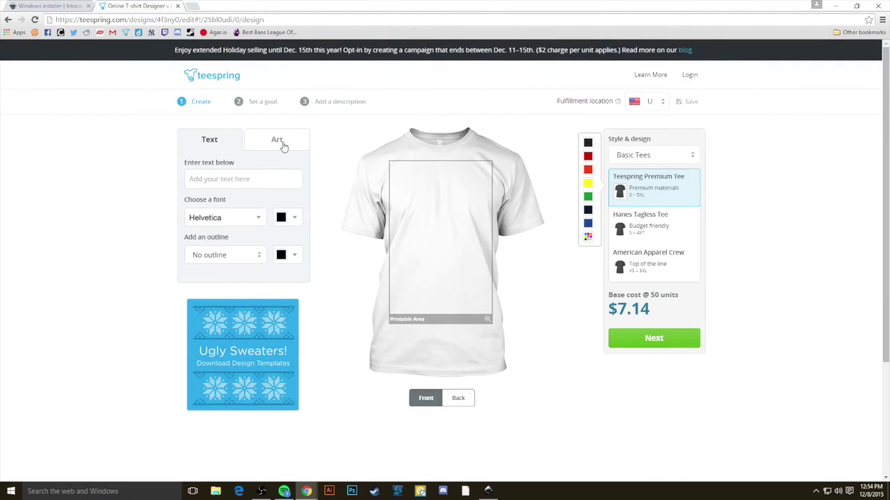
pyautogui.click(283, 146)
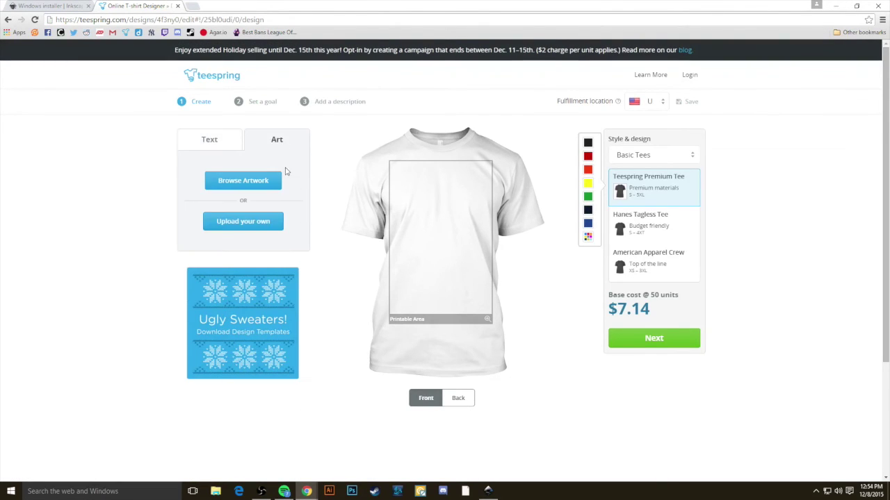
pyautogui.click(261, 223)
pyautogui.click(269, 200)
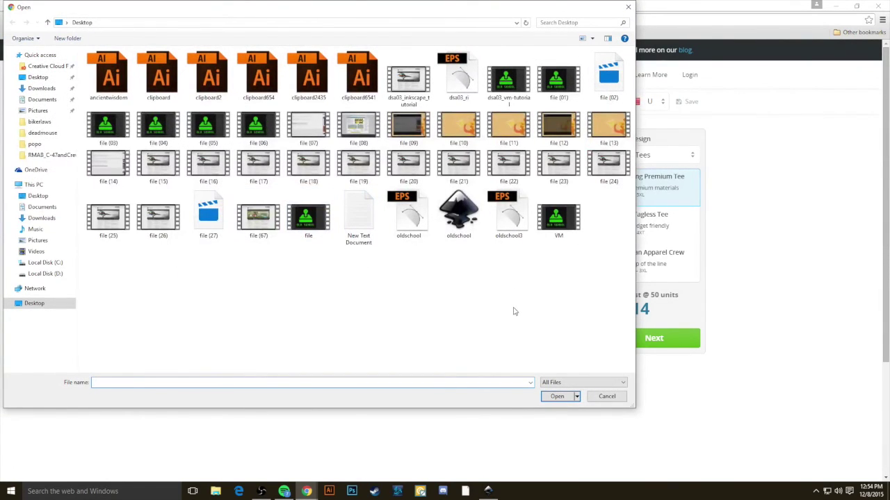
pyautogui.doubleClick(507, 232)
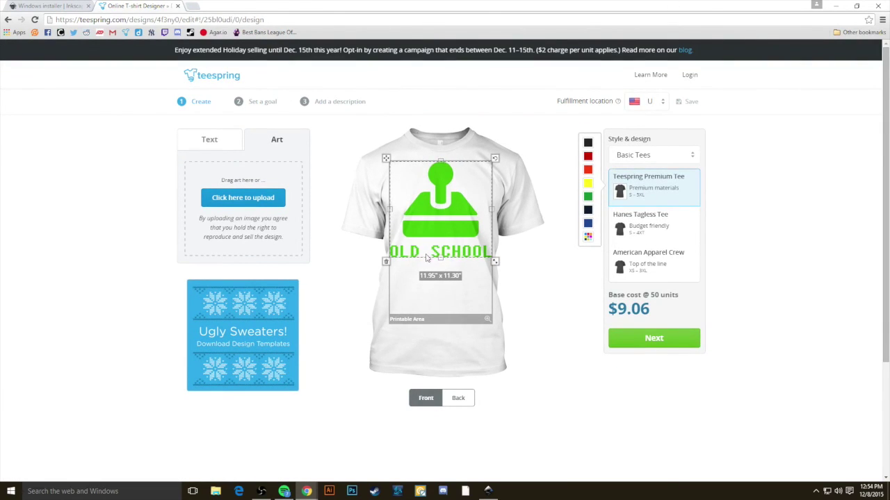
# Lower the logo, switch the product to a Kids & Babies Premium Tee, and shrink the art to 5.44" x 5.11"
pyautogui.moveTo(435, 247); pyautogui.dragTo(436, 262)
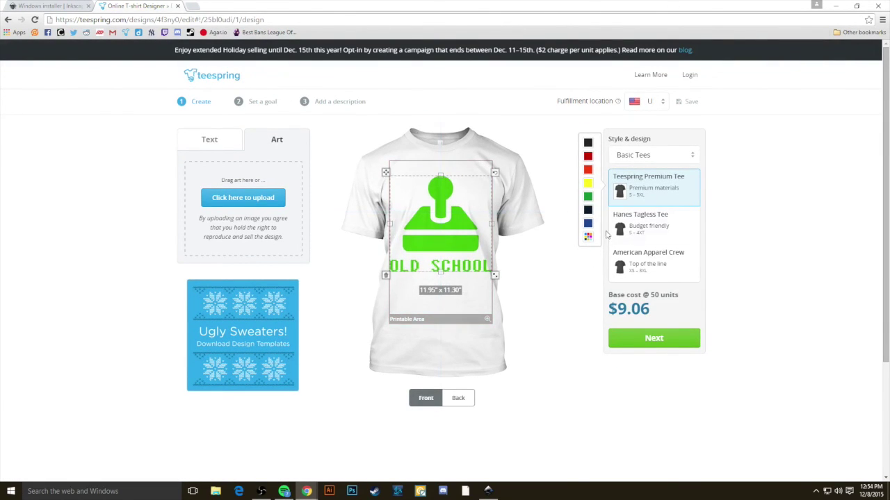
pyautogui.click(587, 157)
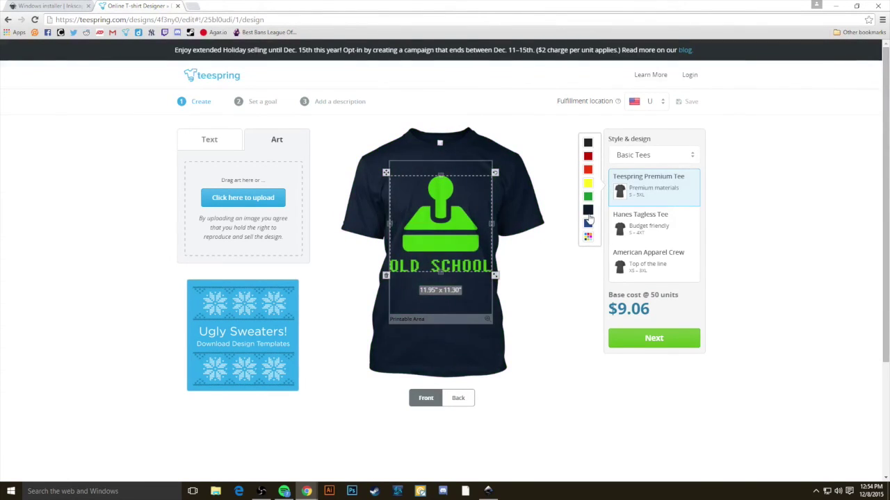
pyautogui.click(646, 155)
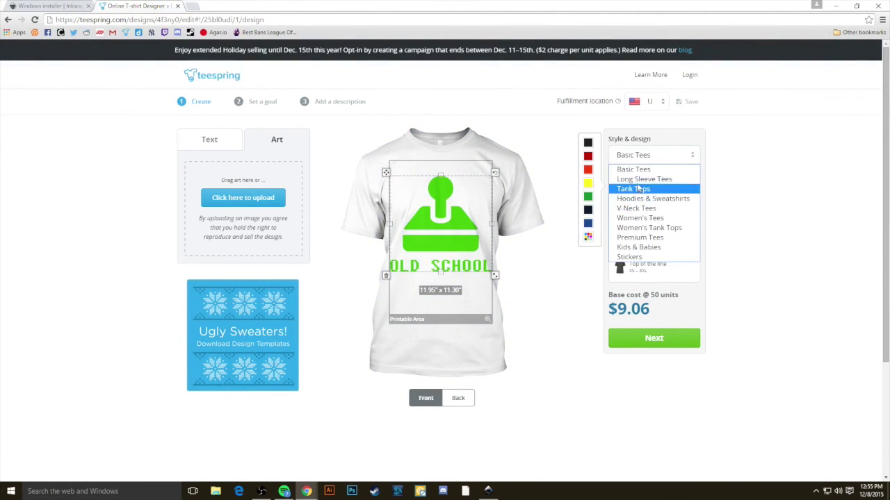
pyautogui.click(643, 179)
pyautogui.click(630, 236)
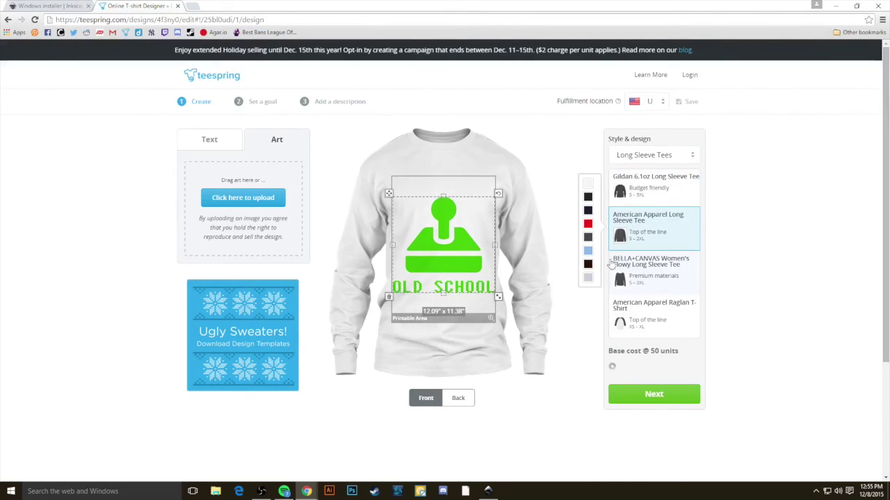
pyautogui.click(646, 155)
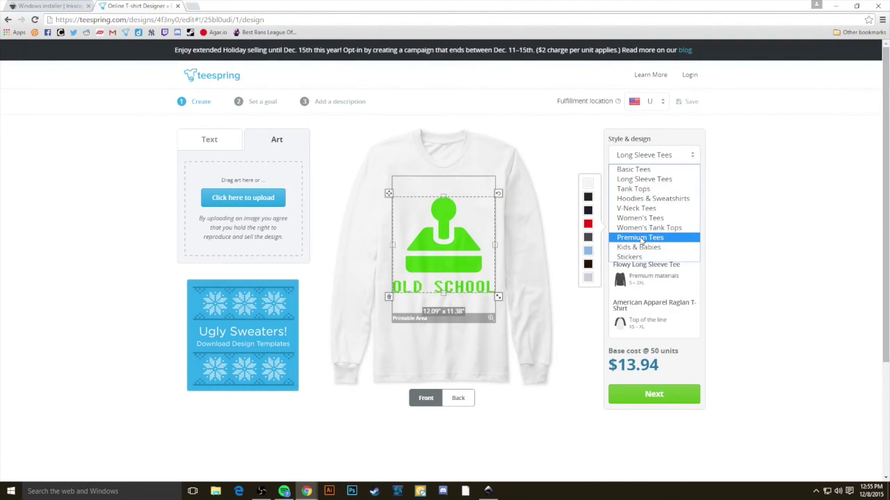
pyautogui.click(639, 248)
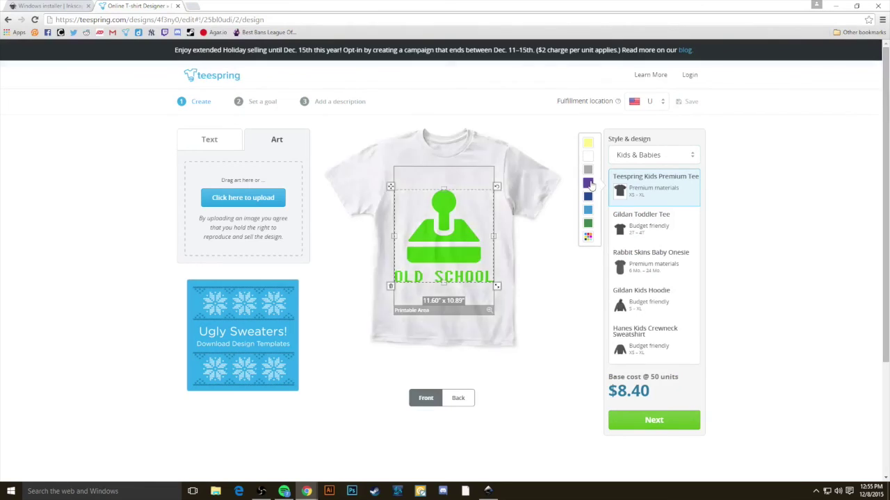
pyautogui.moveTo(496, 286); pyautogui.dragTo(449, 223)
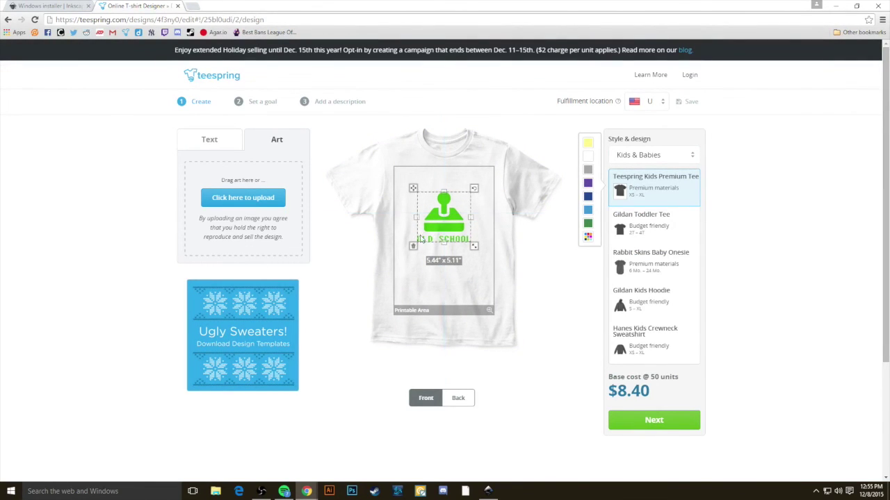